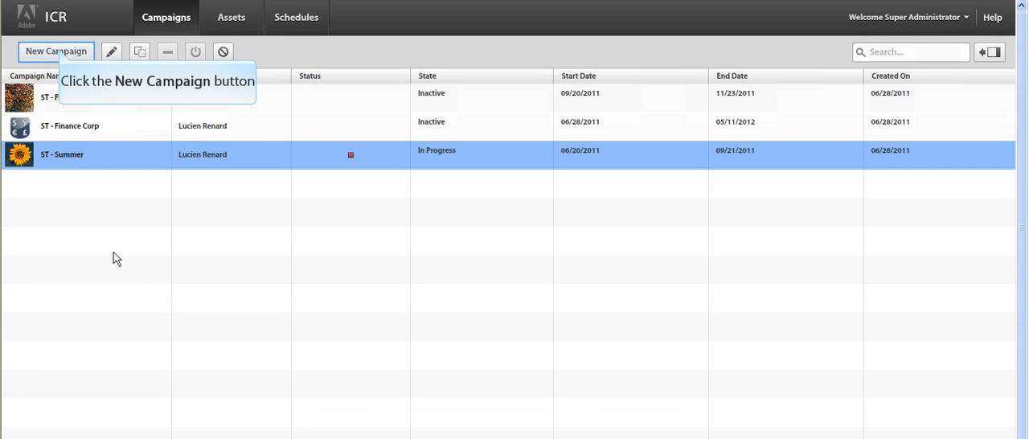
click(58, 52)
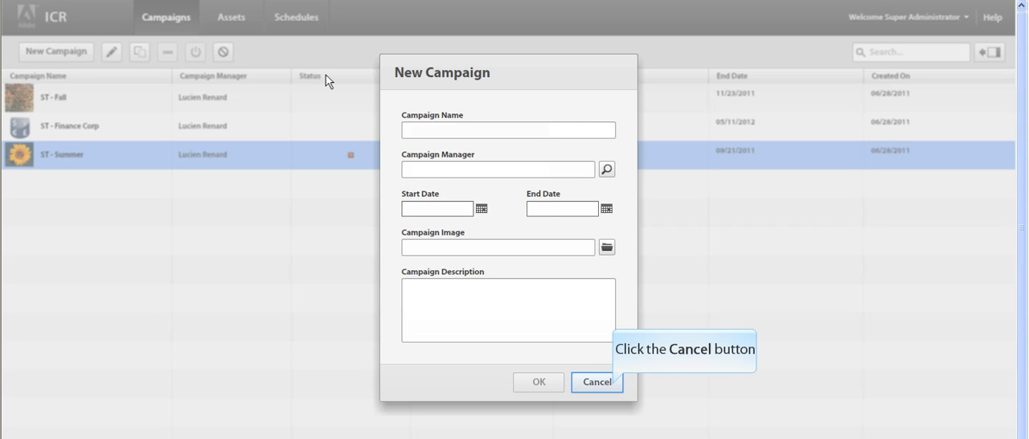
click(605, 384)
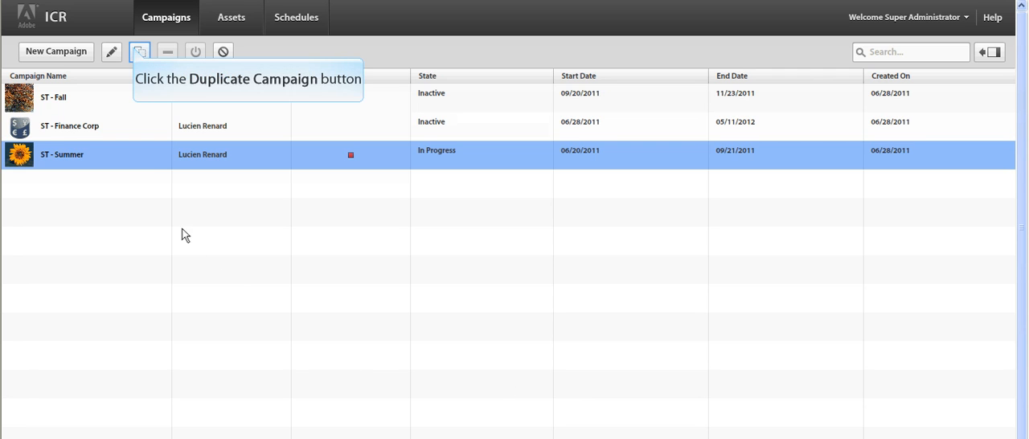
click(138, 53)
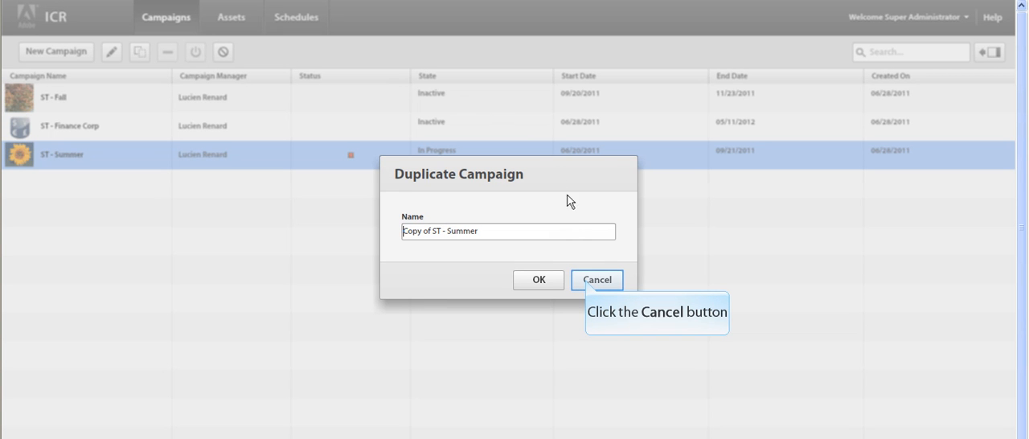
click(587, 278)
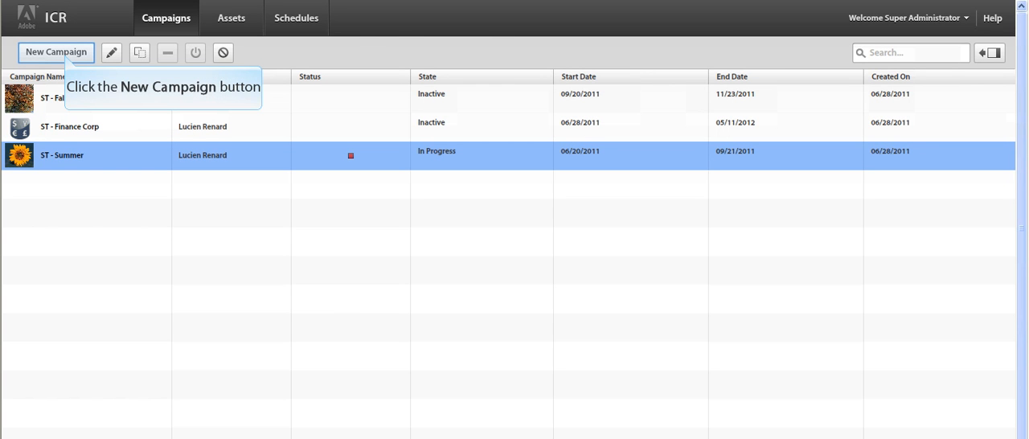
- Start a new campaign named "Finance Corp Campaign" and open the search for its campaign manager
click(67, 56)
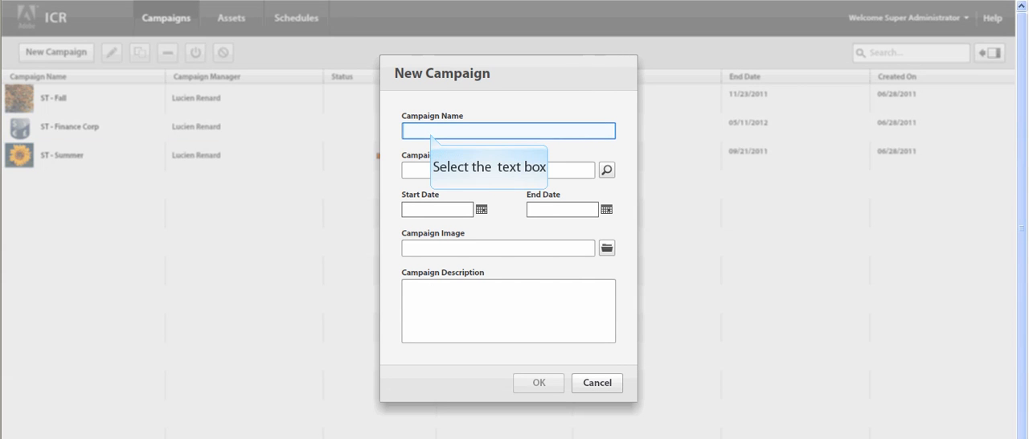
click(430, 133)
text(Finance Corp Campaign)
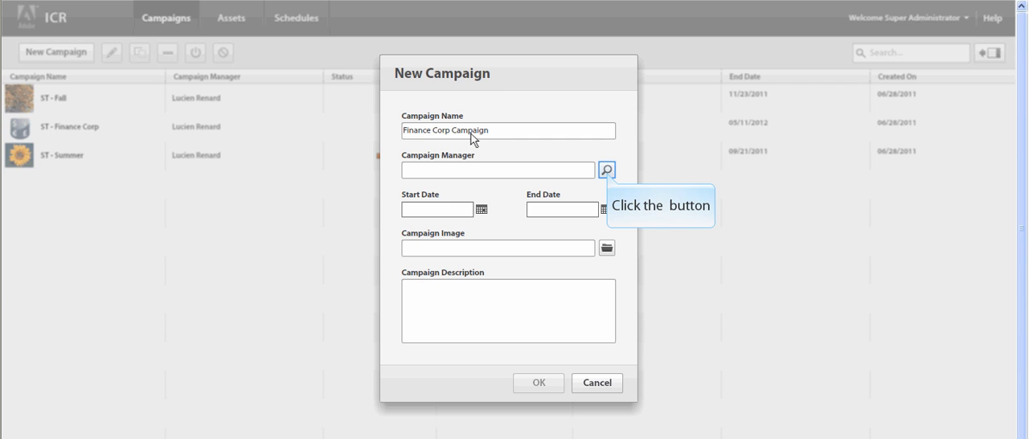
click(607, 171)
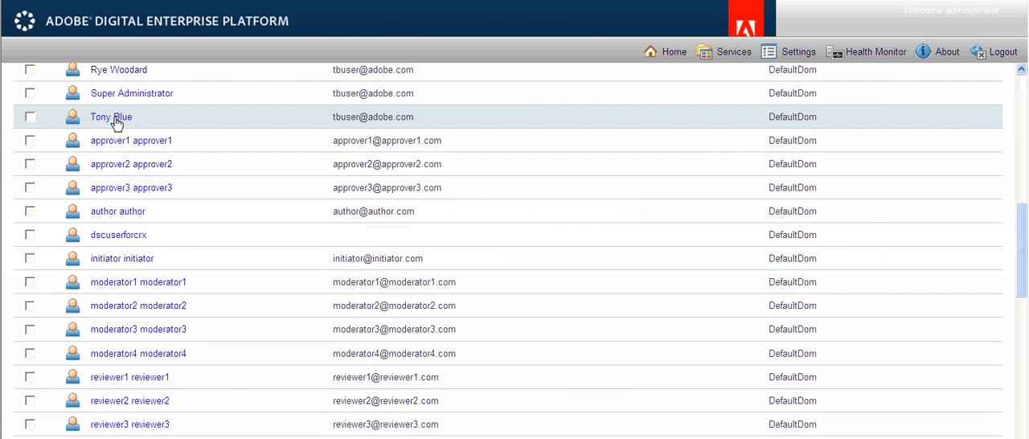
- In the ADEP Administration Console, check the prospective campaign manager's group memberships for PRM PROJECT OWNER
click(114, 118)
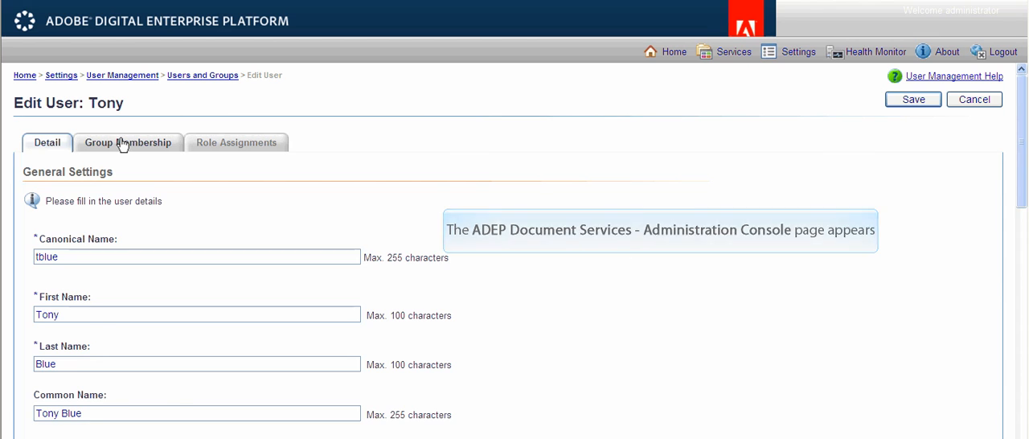
click(121, 144)
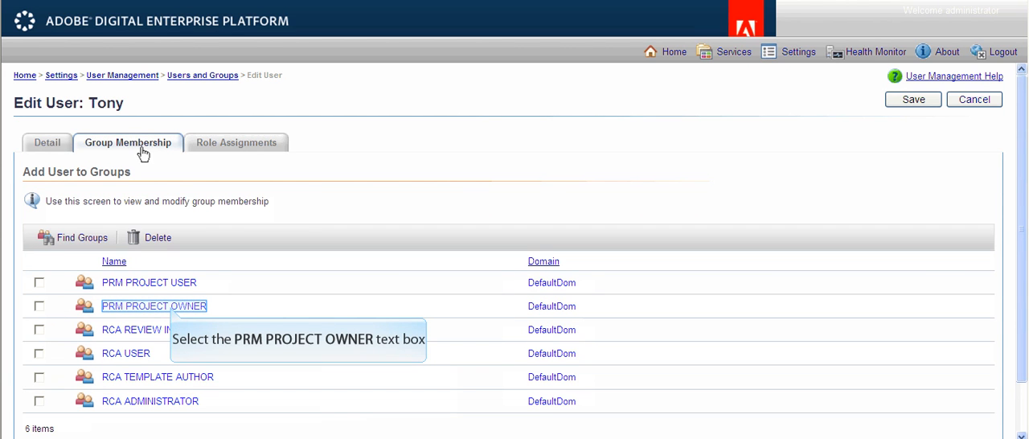
click(172, 309)
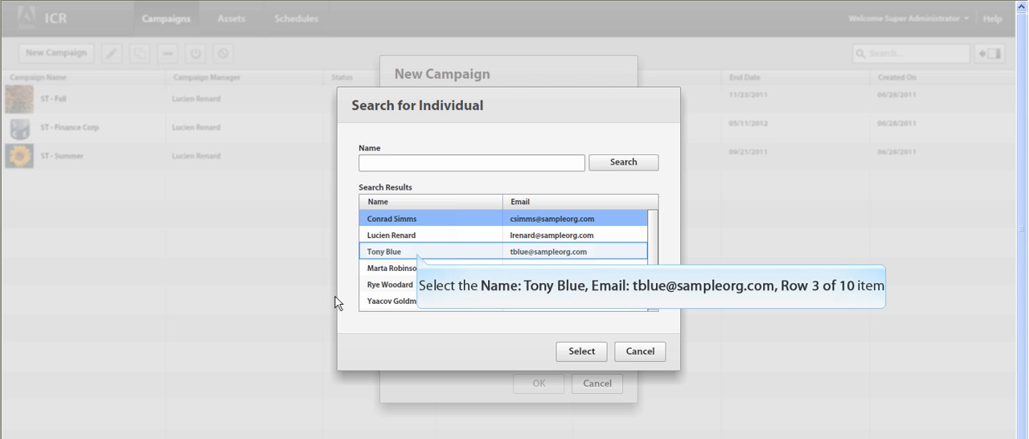
- Back in ICR, assign the third listed person as campaign manager and set the campaign to run from 08/17/2011 to 08/18/2011
click(417, 258)
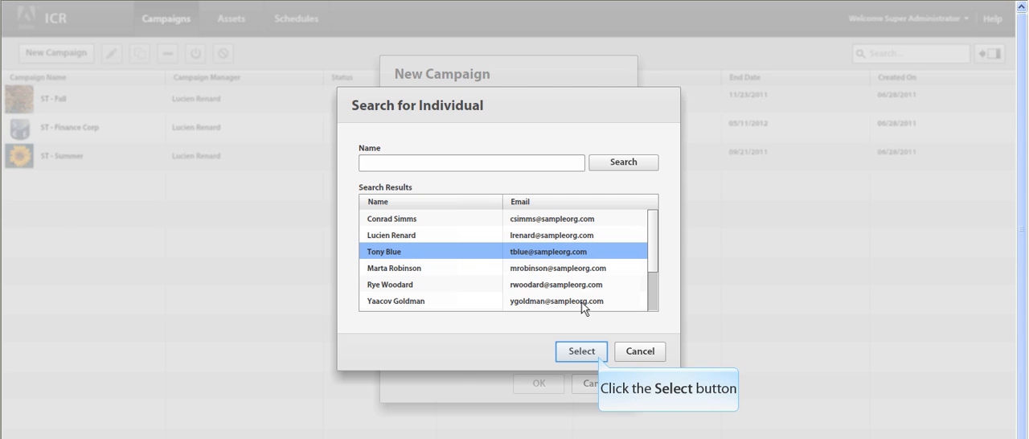
click(598, 351)
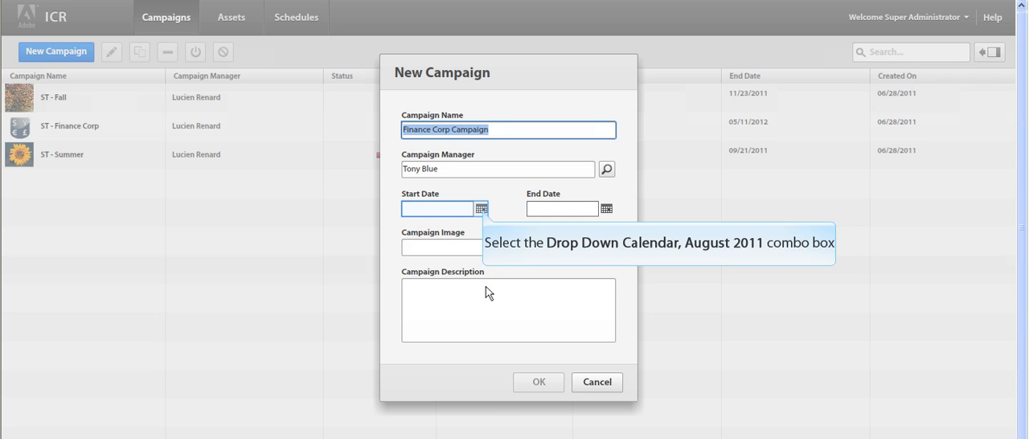
click(481, 209)
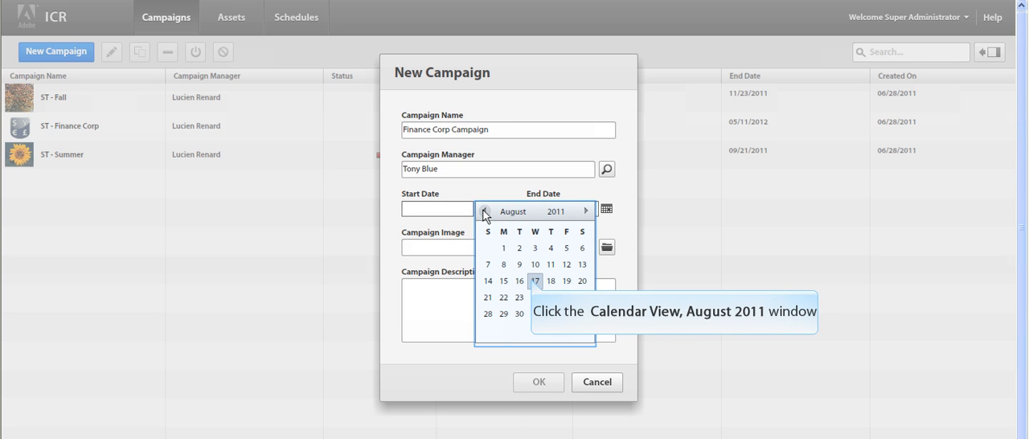
click(535, 280)
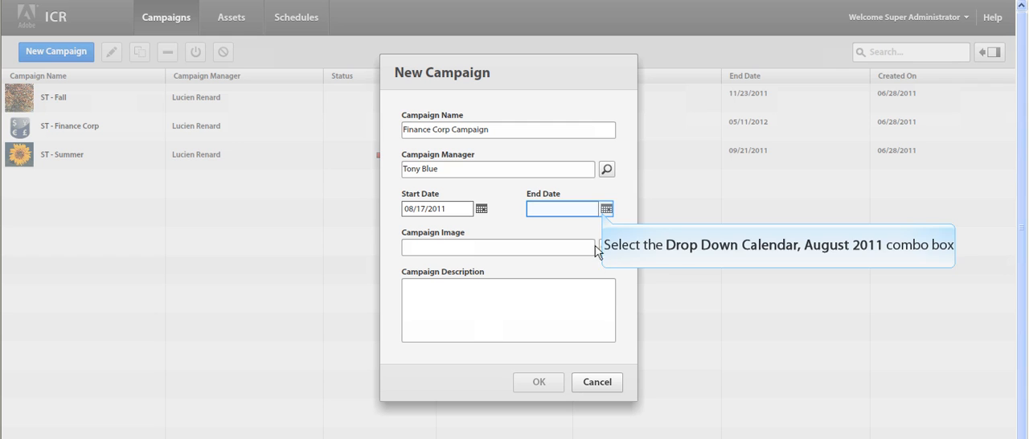
click(604, 210)
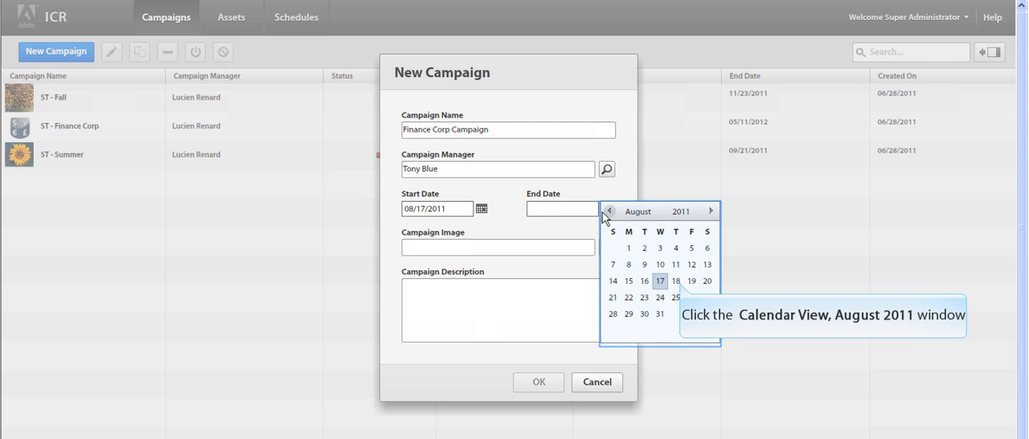
click(679, 277)
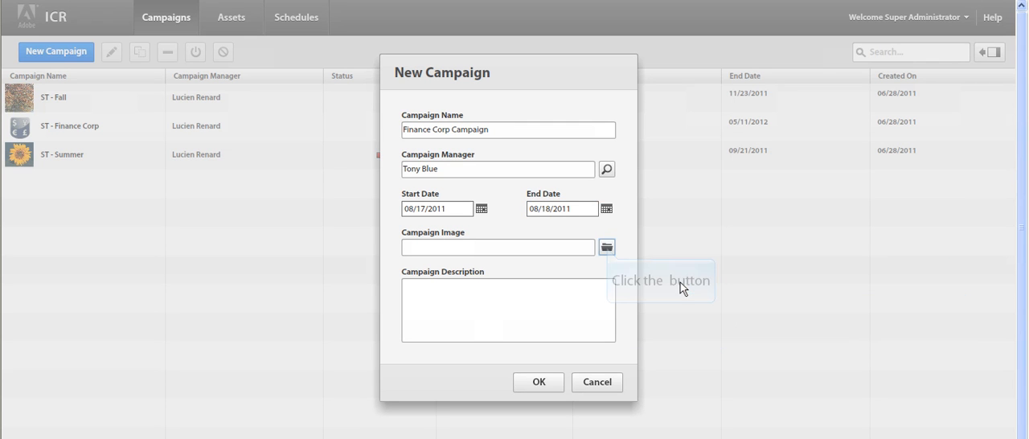
- Without choosing a campaign image, describe the campaign as "Finance Corp online marketing campaign" and create it
click(606, 247)
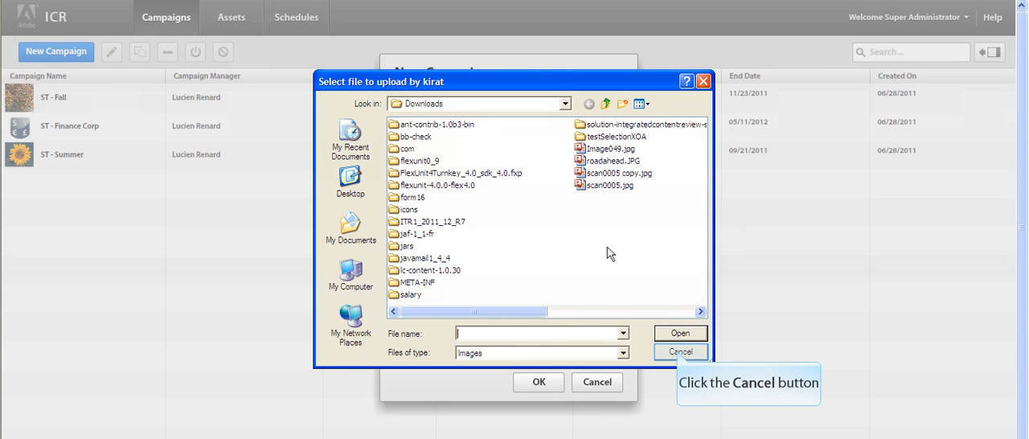
click(678, 352)
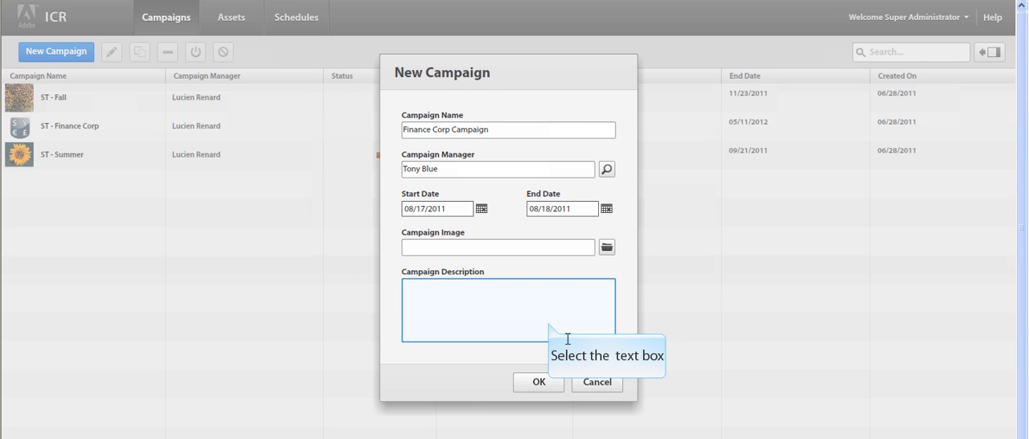
click(547, 321)
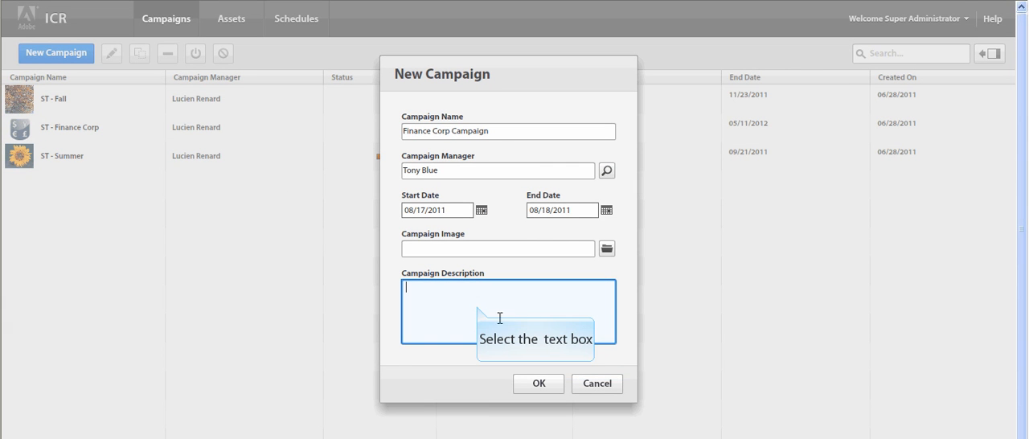
text(Finance)
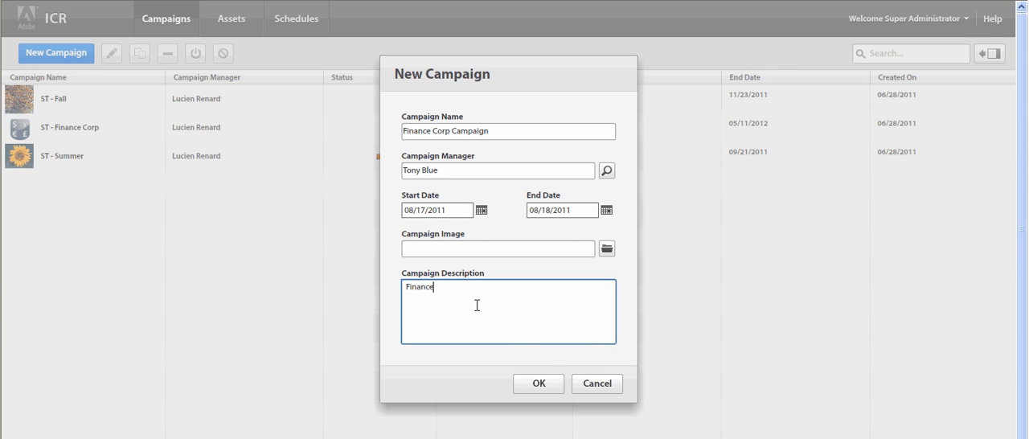
text( Corp online marketing campaign)
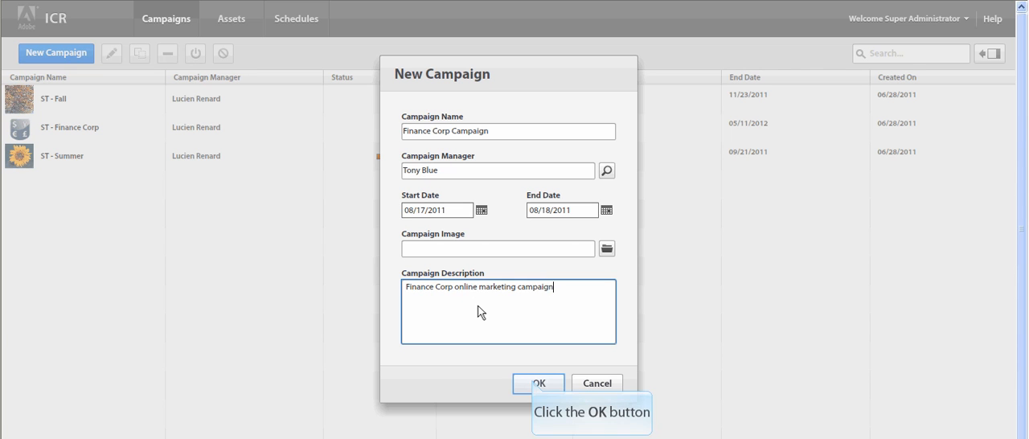
click(538, 384)
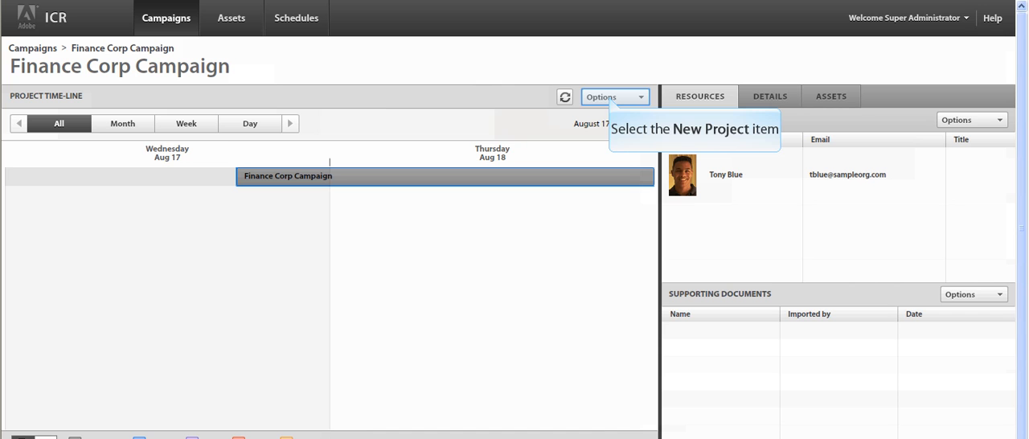
- Start a new project in Finance Corp Campaign and name it "Project for salaried customers"
click(609, 98)
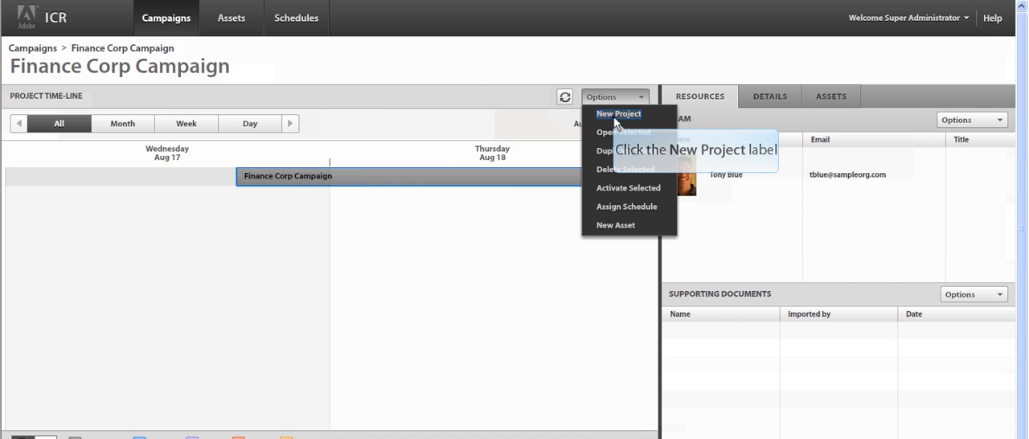
click(615, 121)
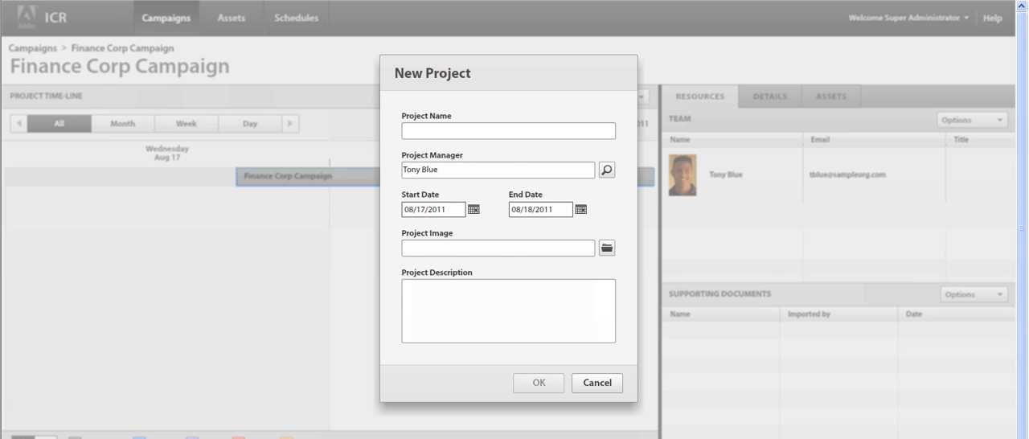
text(Pr)
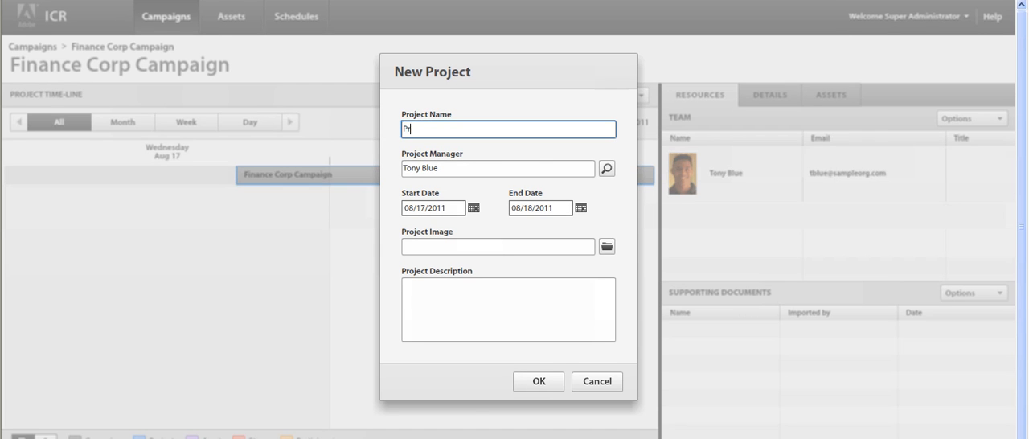
text(oject for salaried cust)
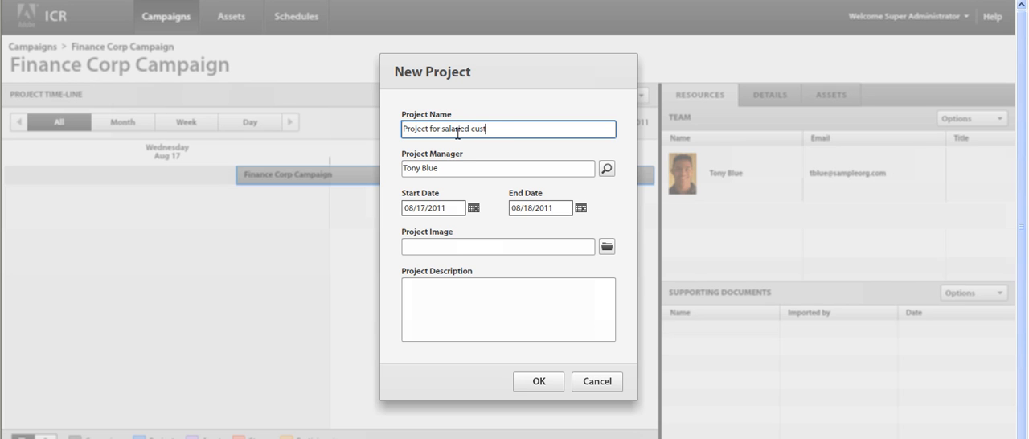
text(omers)
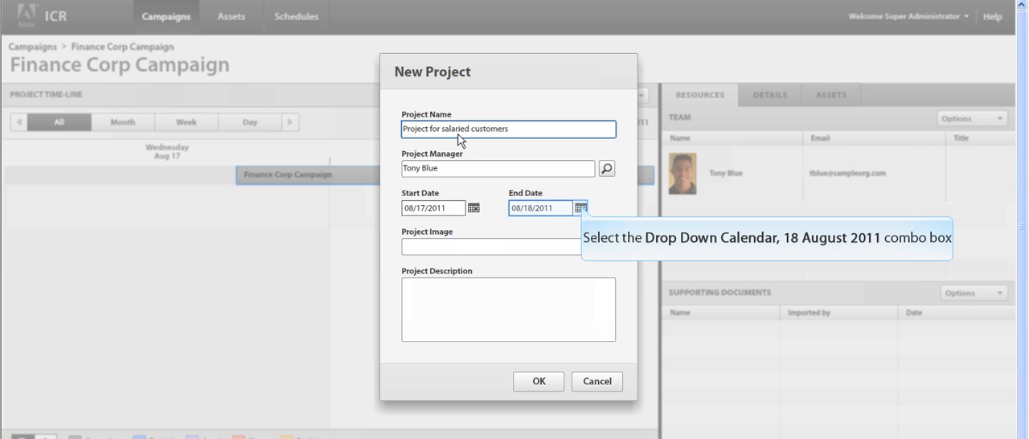
- Try to set the new project's end date to 08/19/2011
click(580, 207)
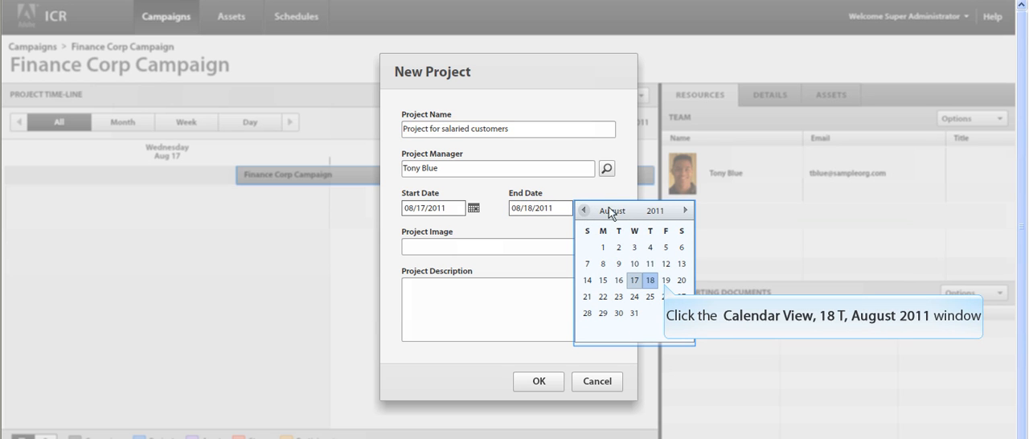
click(666, 281)
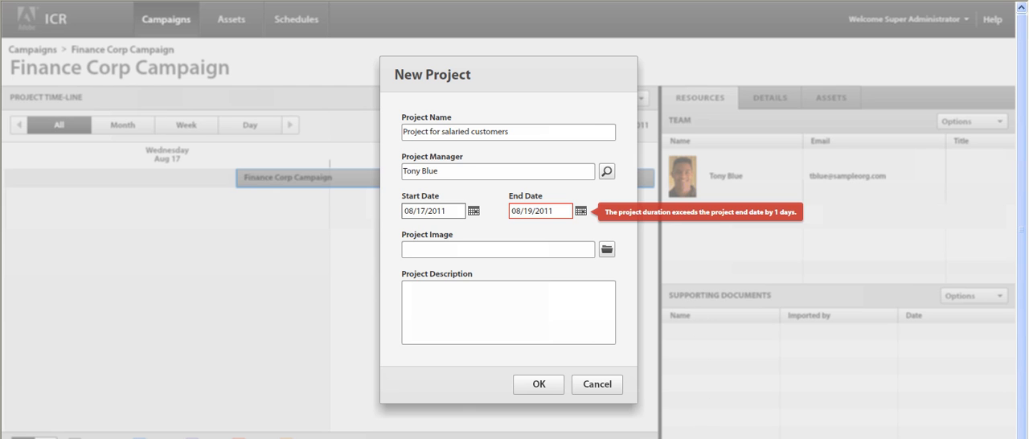
- Enter "Project for salaried customers" as the project description and create the project
text(Pro)
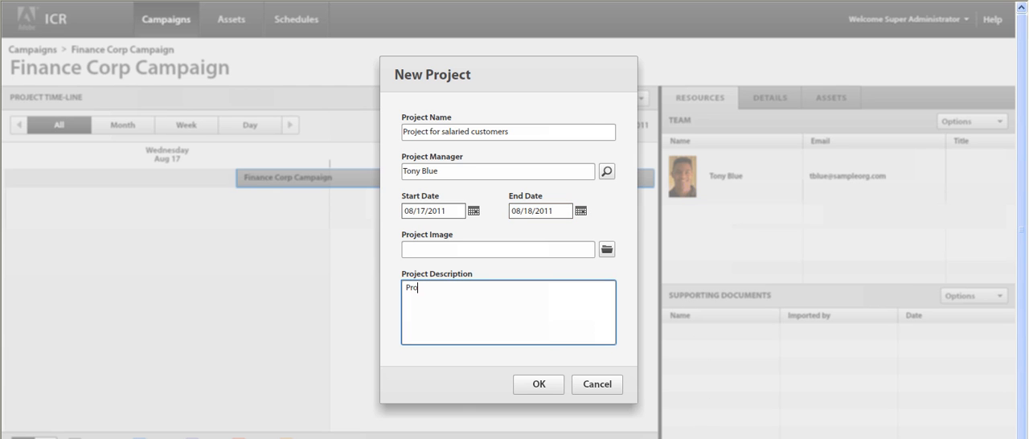
text(ject for salaried customers)
key(Return)
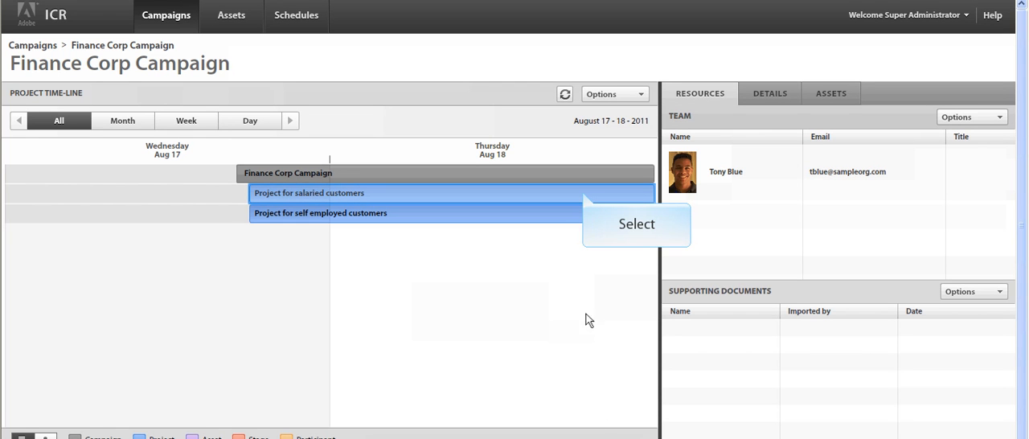
- Open the project for salaried customers from the campaign's project timeline
click(583, 194)
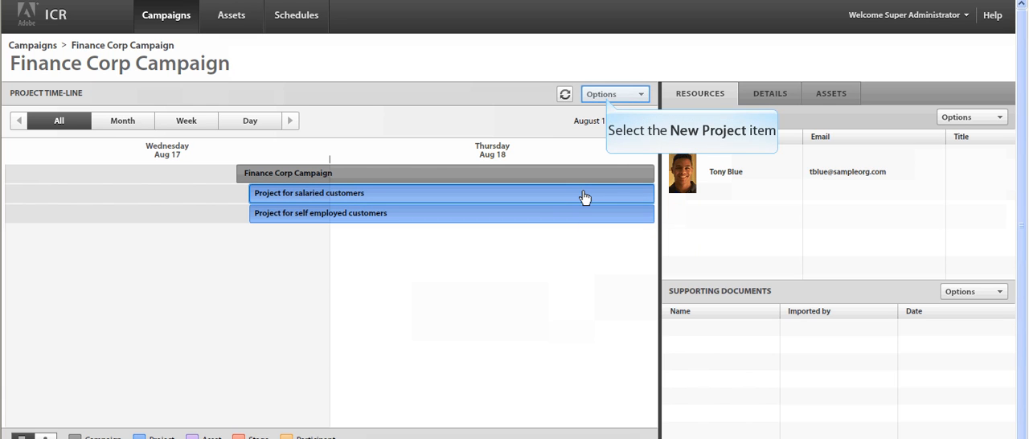
click(607, 101)
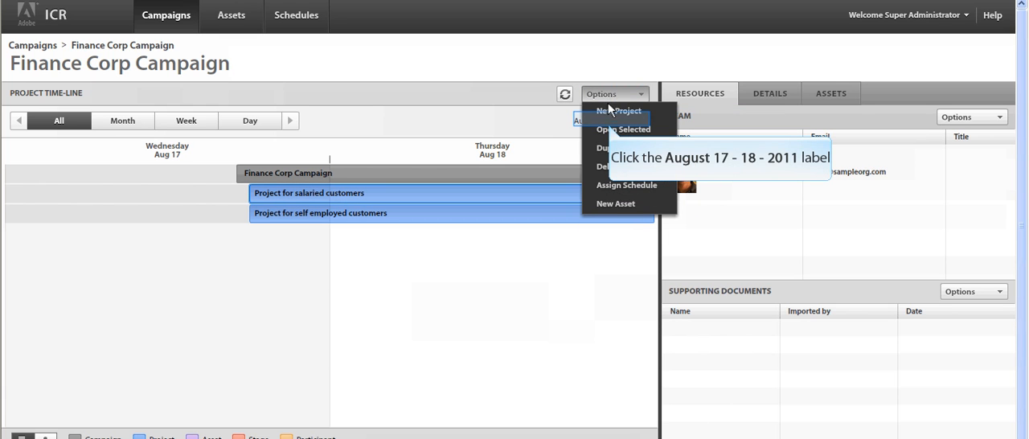
click(610, 127)
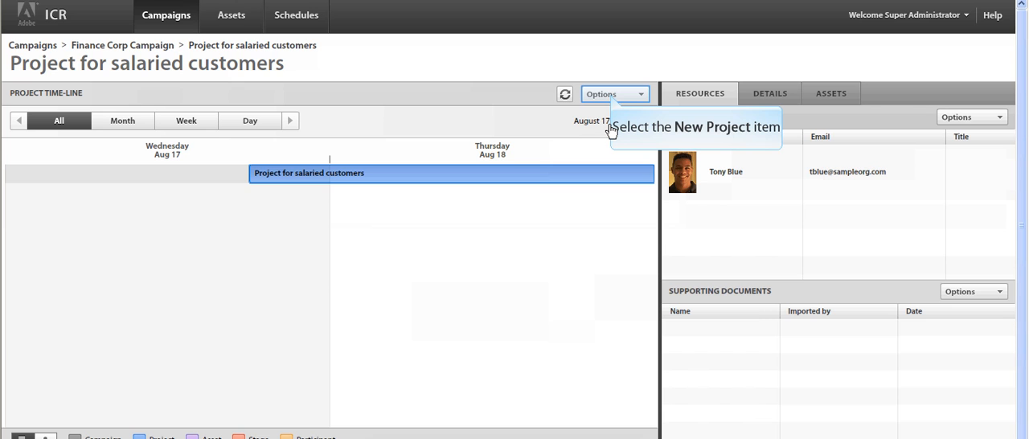
- Start a new asset in the project for salaried customers, name it "Artwork for project1" and leave its file blank
click(612, 95)
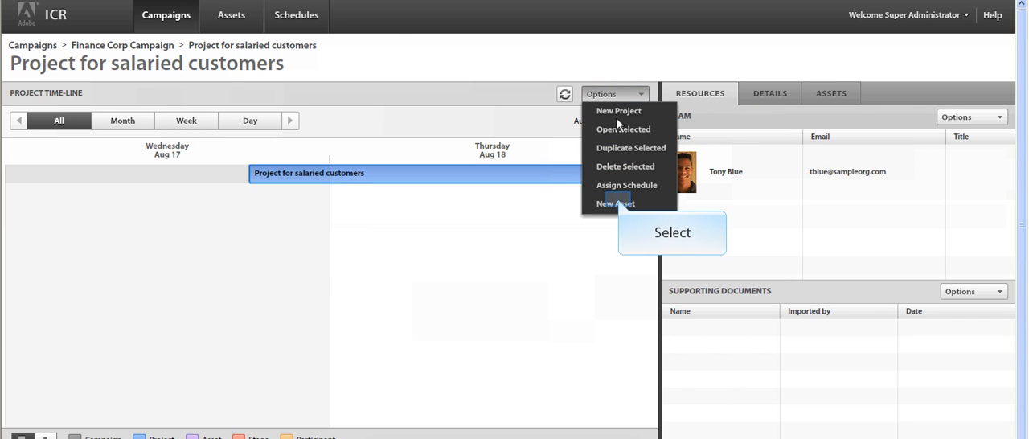
click(618, 200)
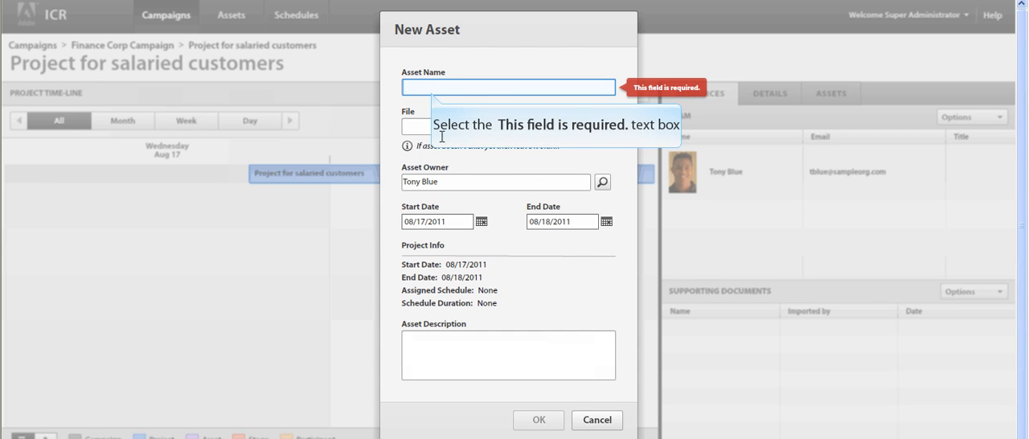
click(431, 89)
text(Artwork fo)
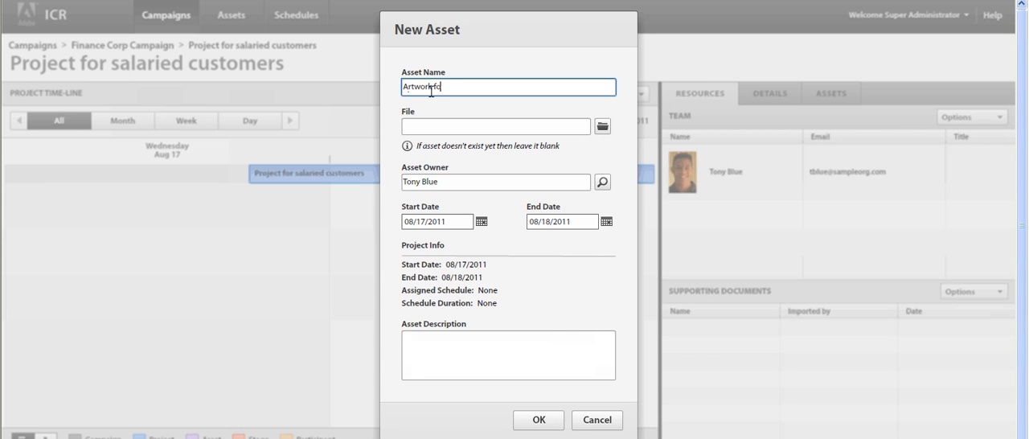
text(r project1)
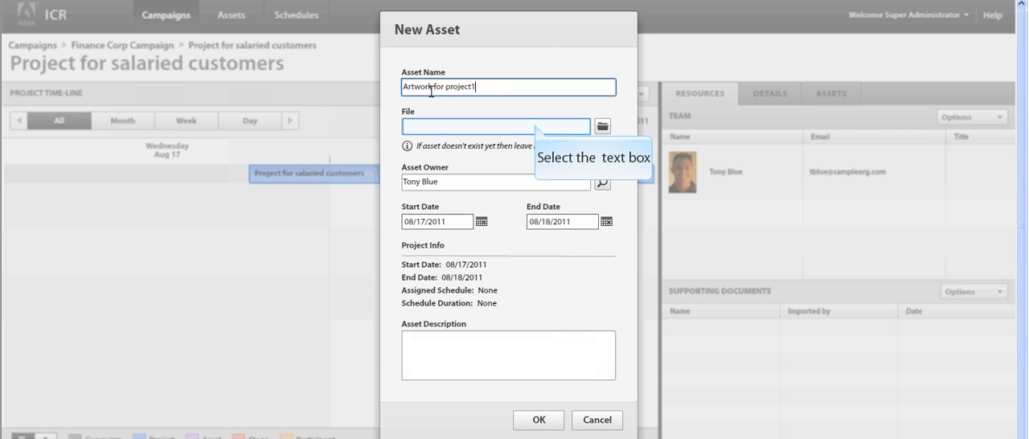
click(534, 125)
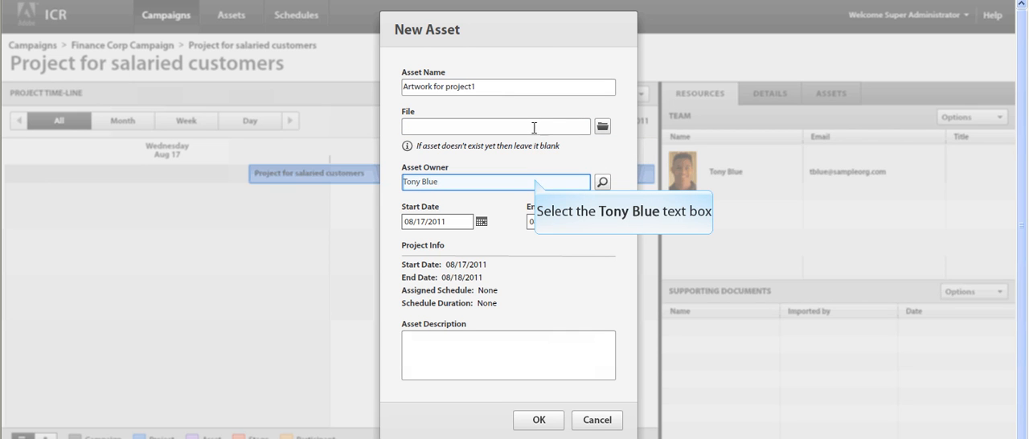
click(534, 178)
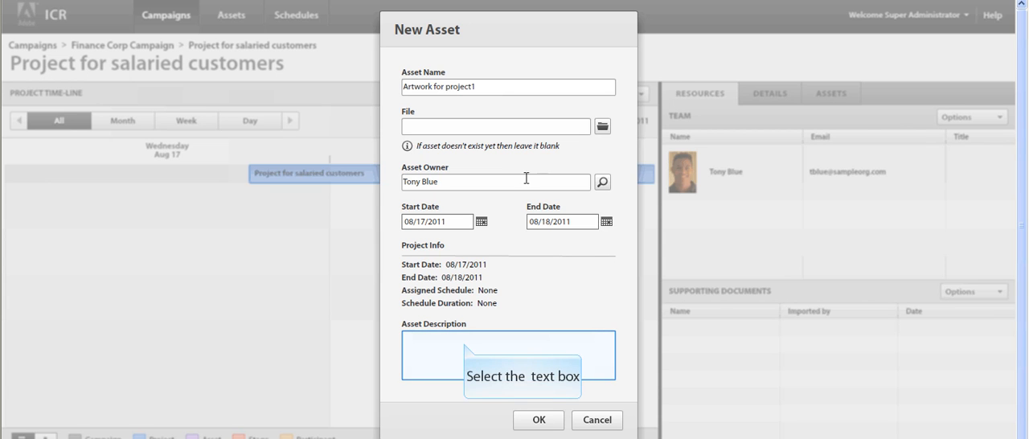
- Enter "Artwork to be created for project 1 - Salaried customers" as the asset description and create the asset
click(464, 342)
text(A)
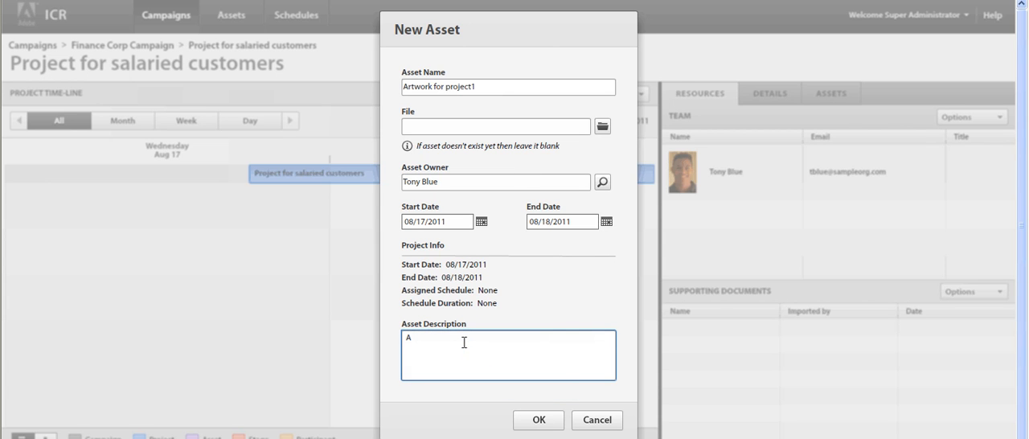
text(rtwork to be created for project 1 - Salaried customers)
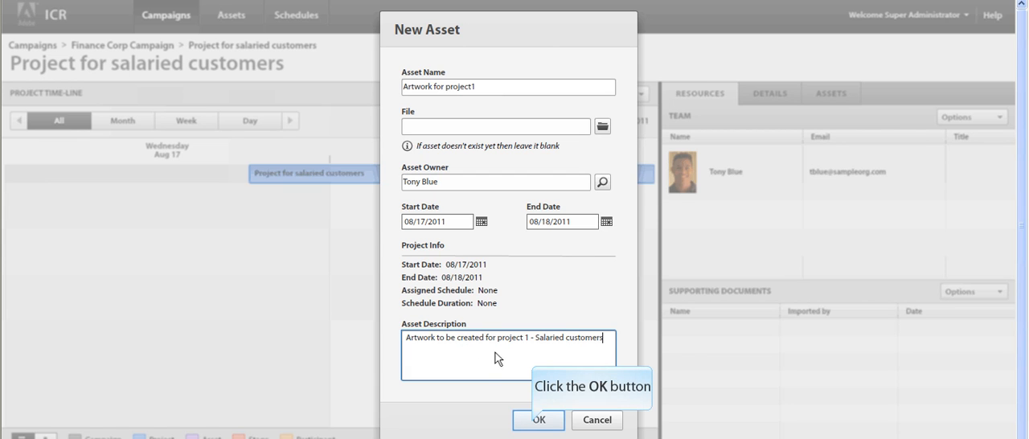
click(537, 419)
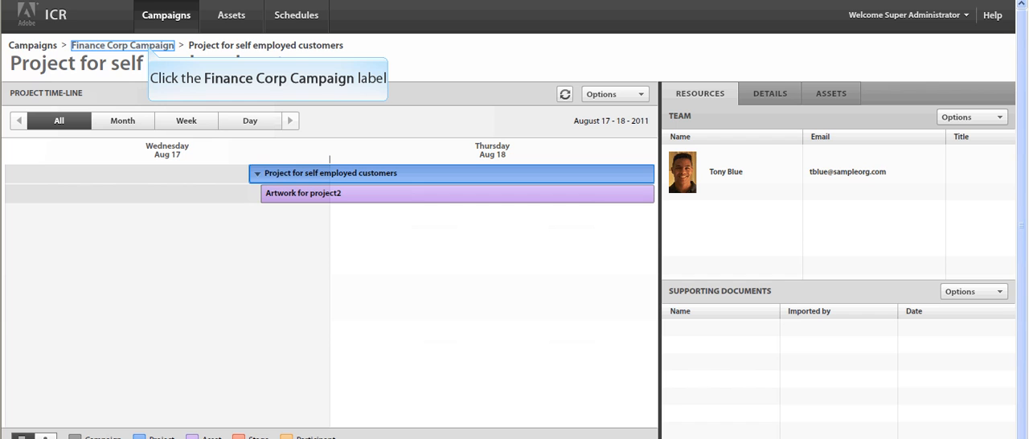
- Return to the Finance Corp Campaign, then open the CreationReviewApproval schedule template and examine its stages
click(146, 45)
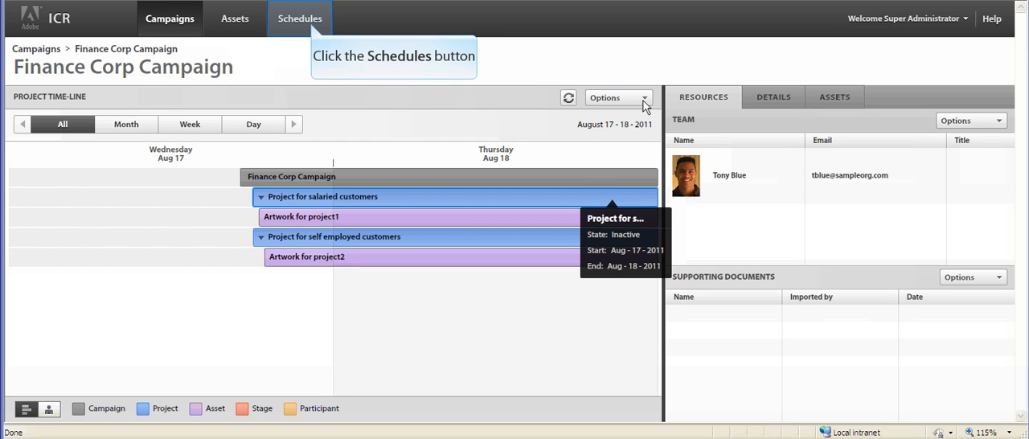
click(310, 24)
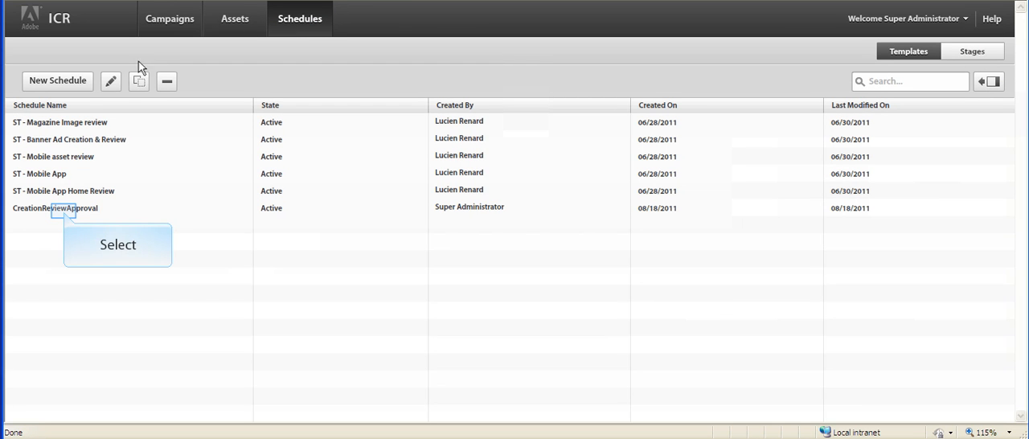
click(65, 213)
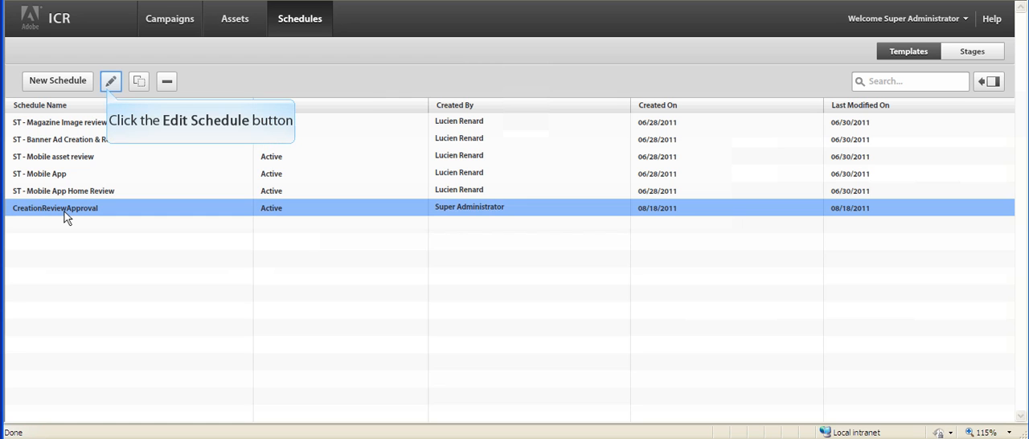
click(110, 82)
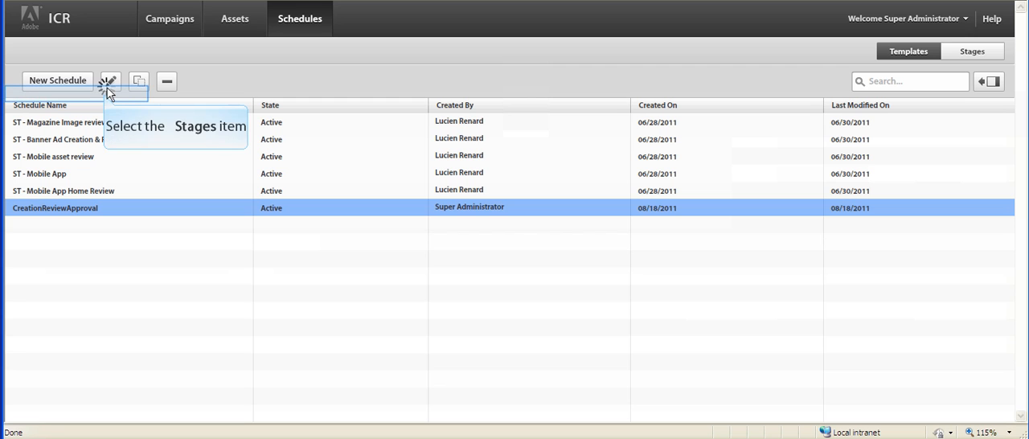
click(133, 94)
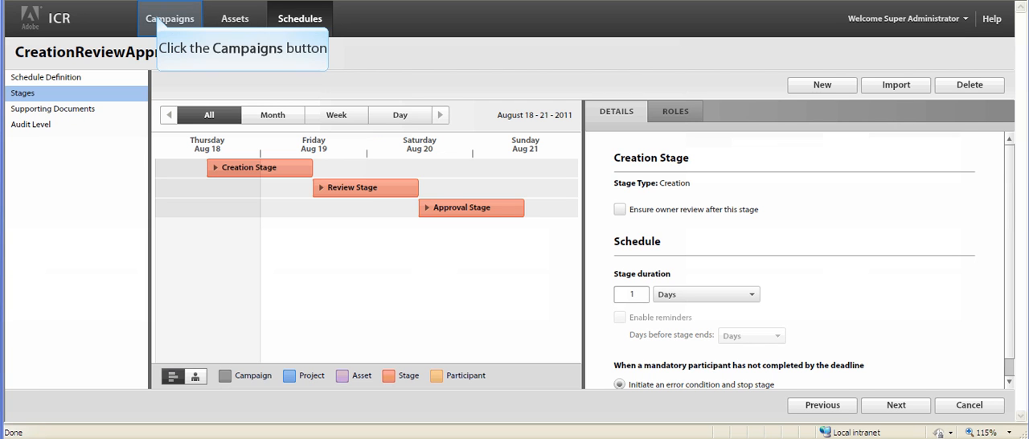
- Go back to the Finance Corp Campaign and open the Artwork for project1 asset from its timeline
click(160, 22)
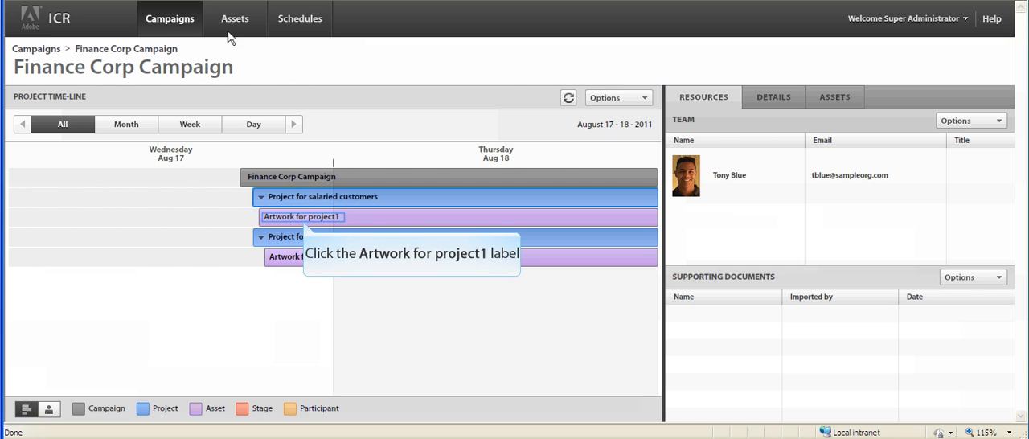
click(304, 218)
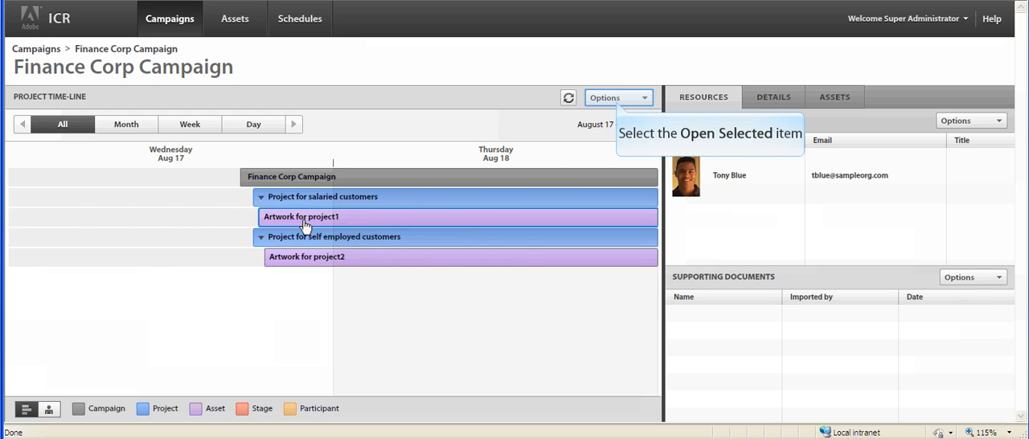
click(617, 99)
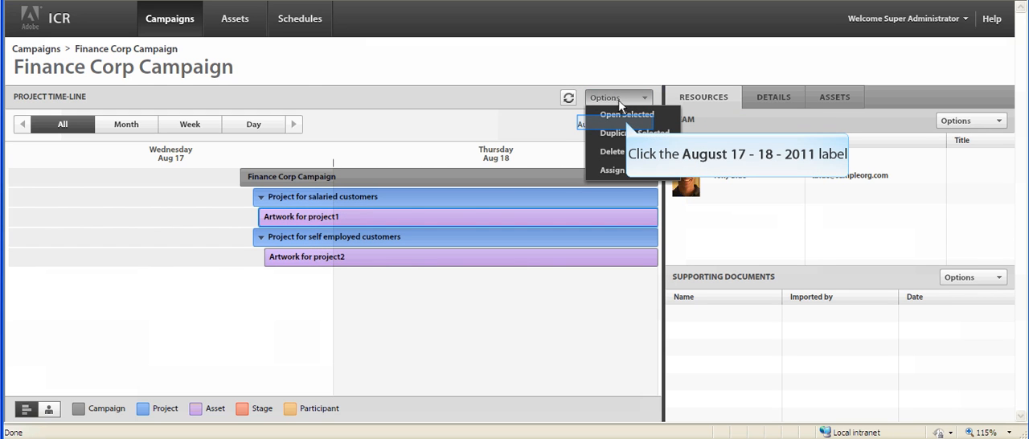
click(626, 118)
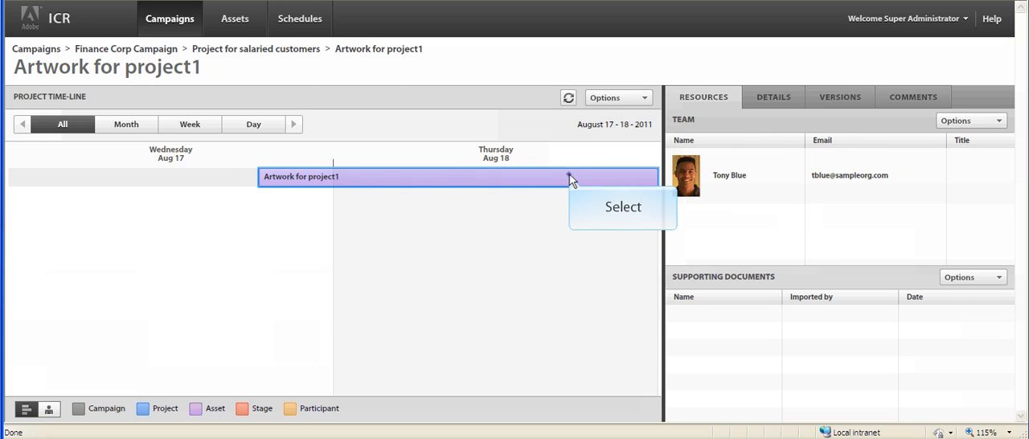
- Assign the CreationReviewApproval schedule to Artwork for project1 and expand the asset's stages in the timeline
click(569, 176)
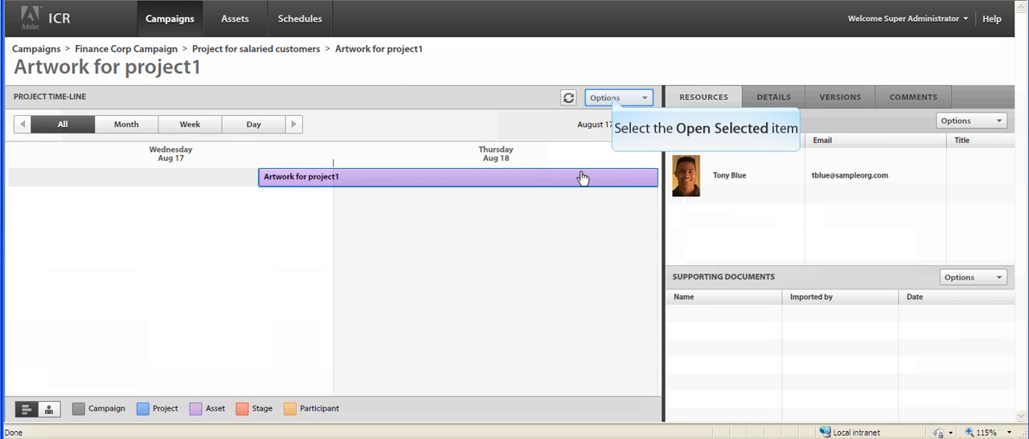
click(611, 99)
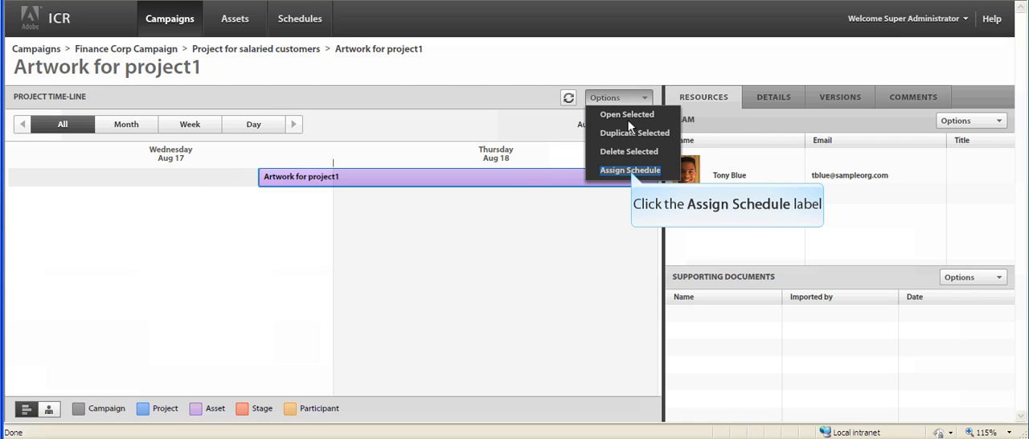
click(631, 169)
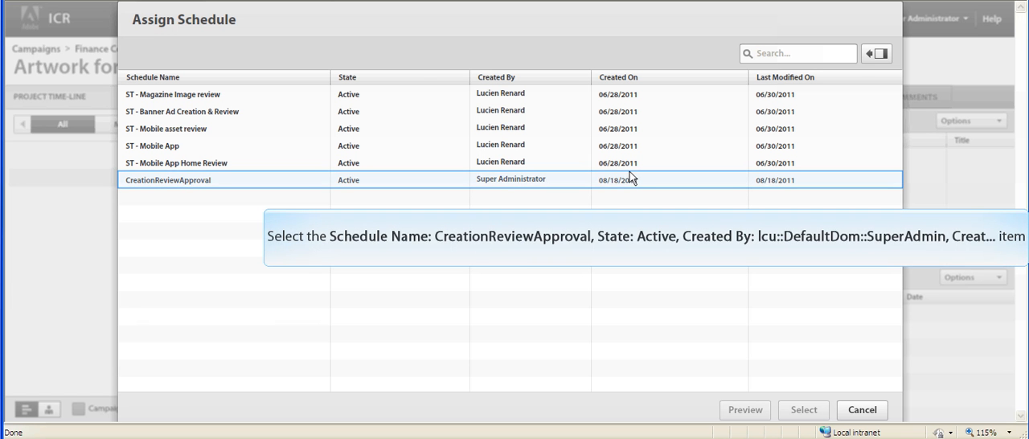
click(627, 180)
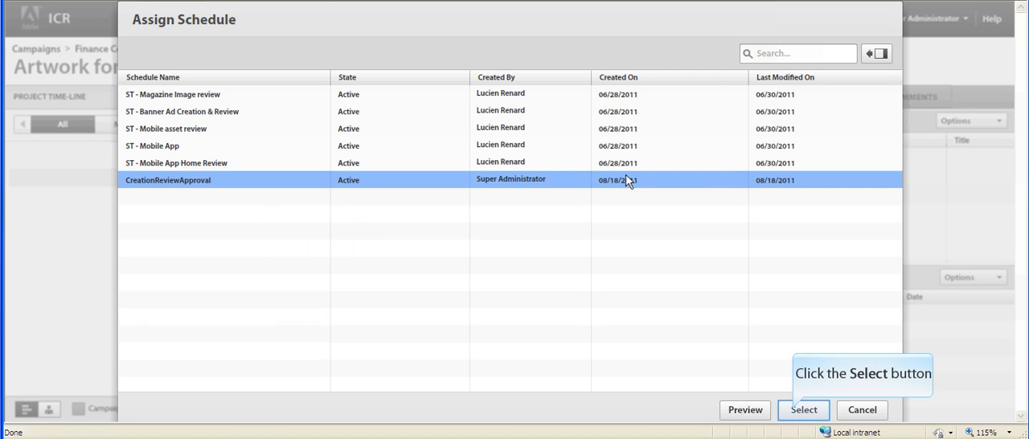
click(794, 410)
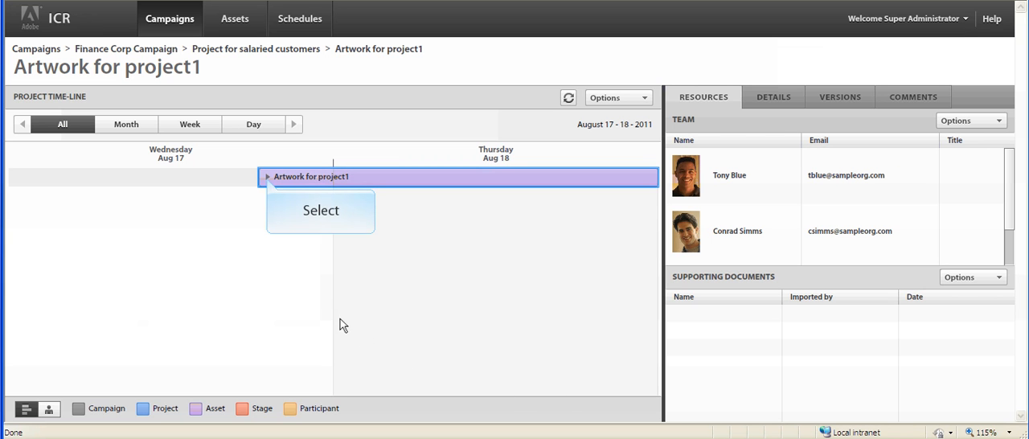
click(267, 177)
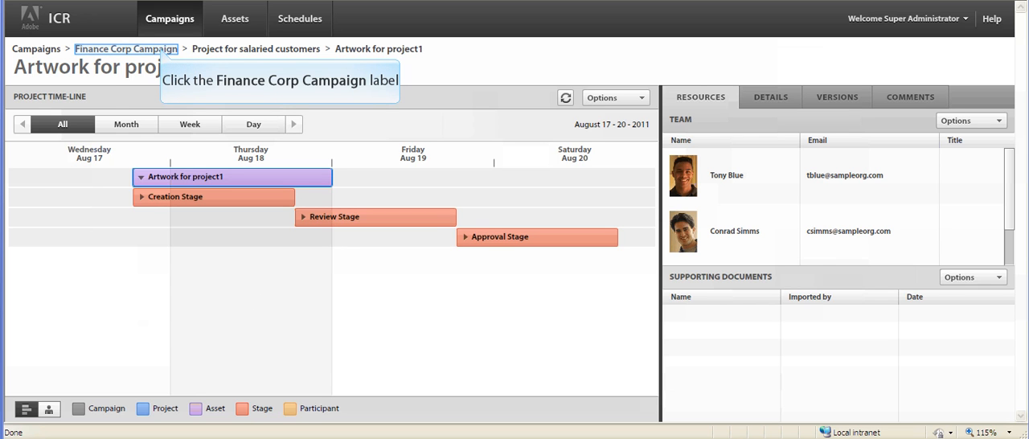
- Return to the Finance Corp Campaign and open the project for self employed customers
click(163, 53)
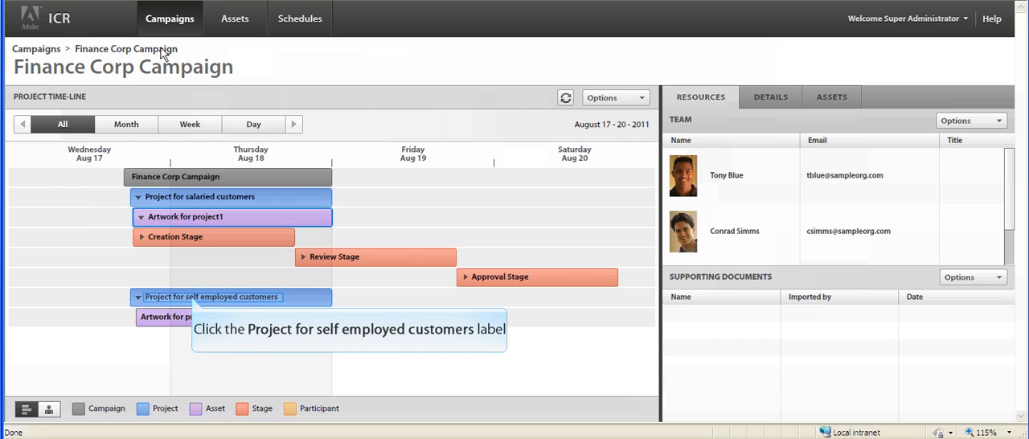
click(193, 298)
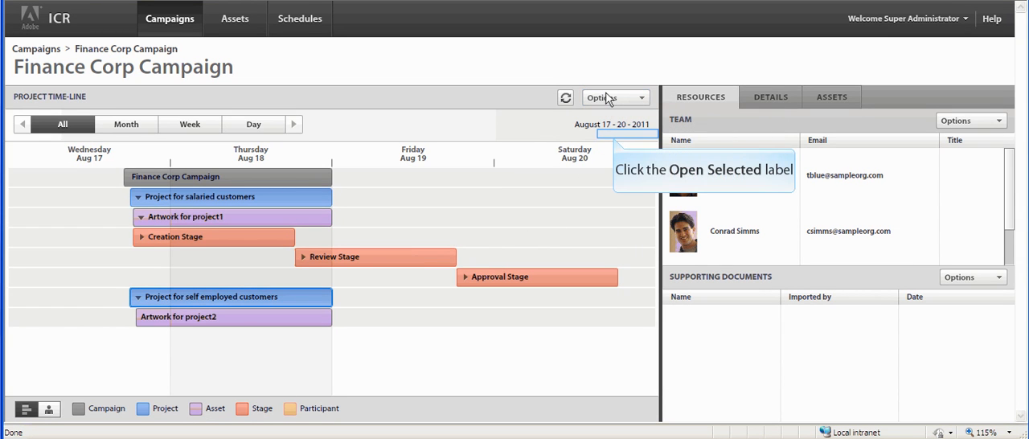
click(613, 135)
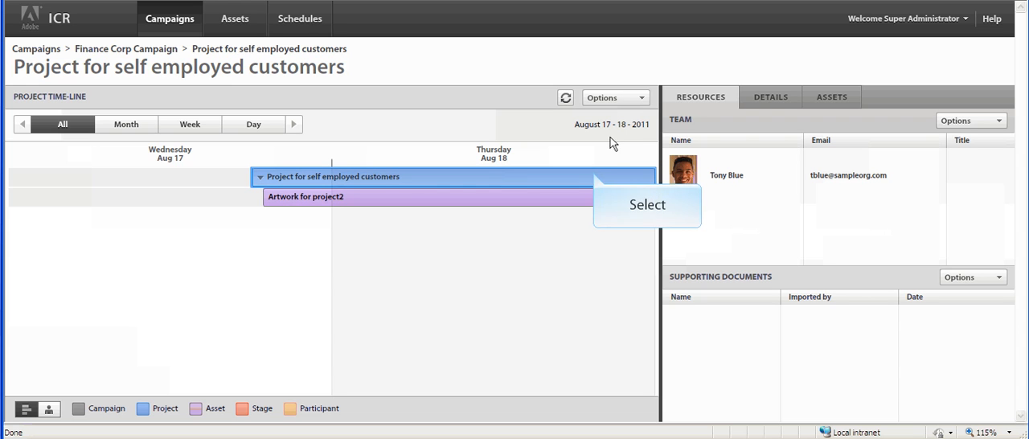
- Preview the stages of the CreationApproval schedule and assign that schedule to the project for self employed customers
click(593, 176)
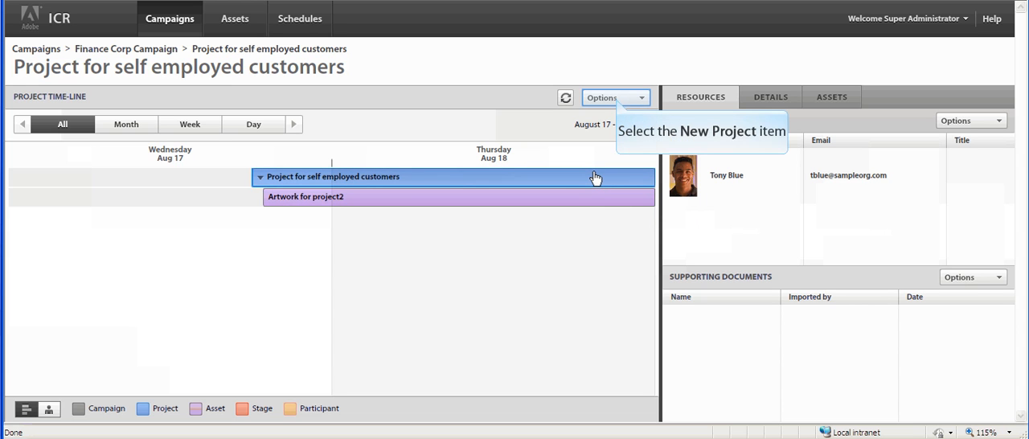
click(615, 98)
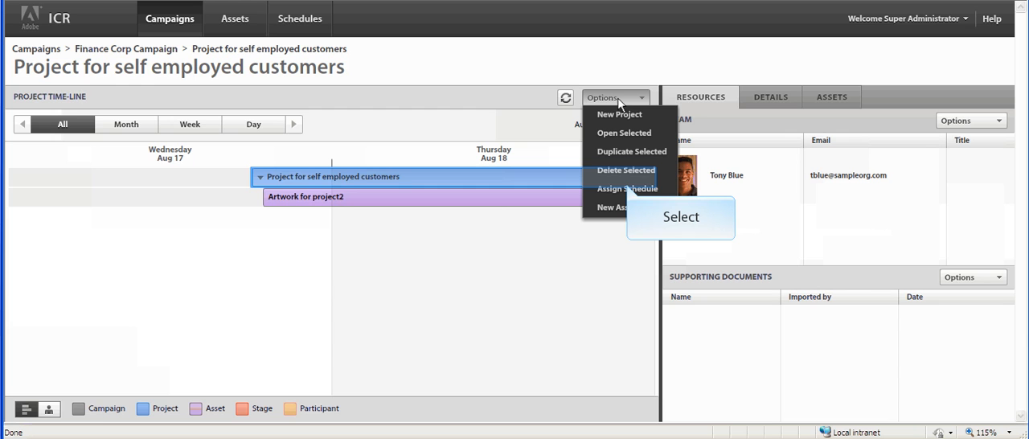
click(628, 188)
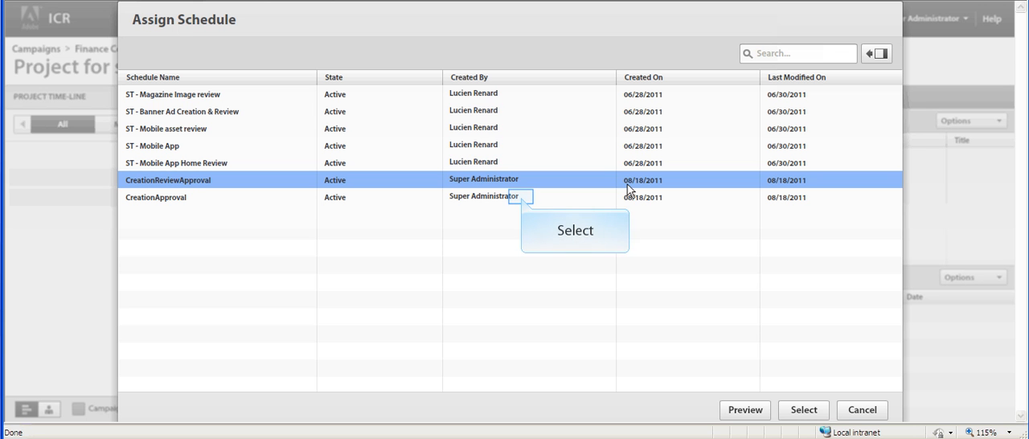
click(522, 199)
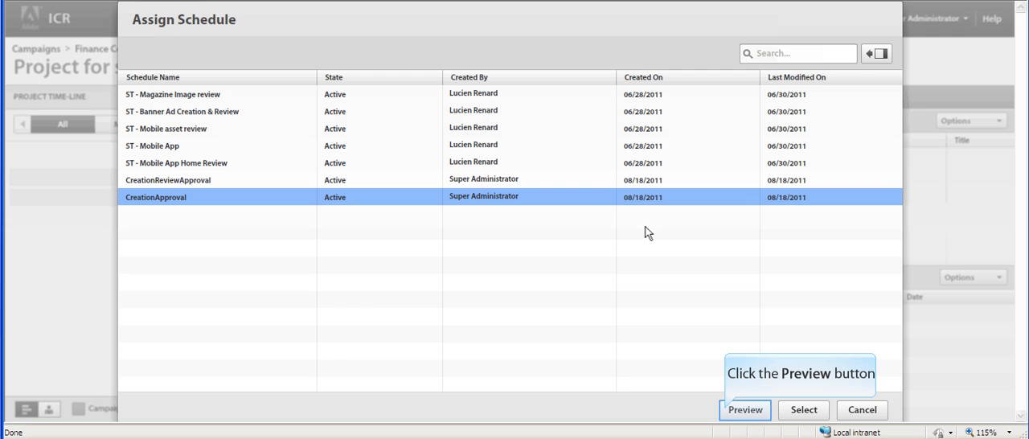
click(727, 410)
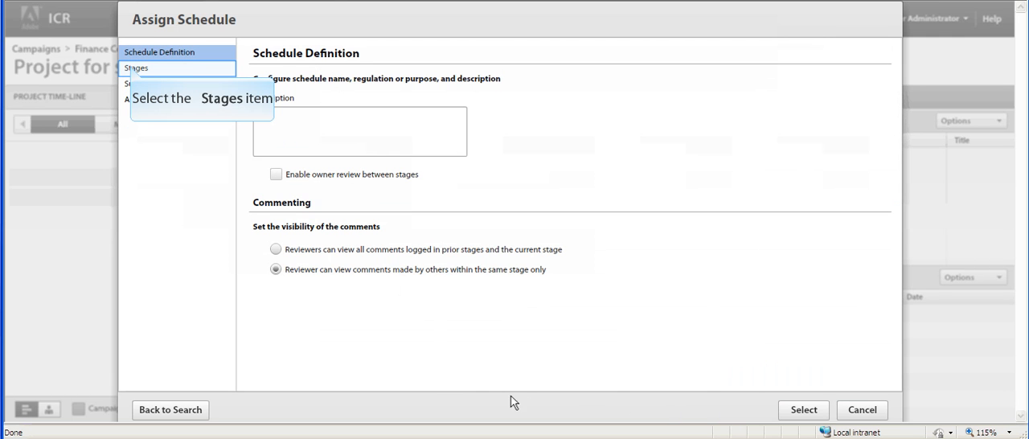
click(135, 69)
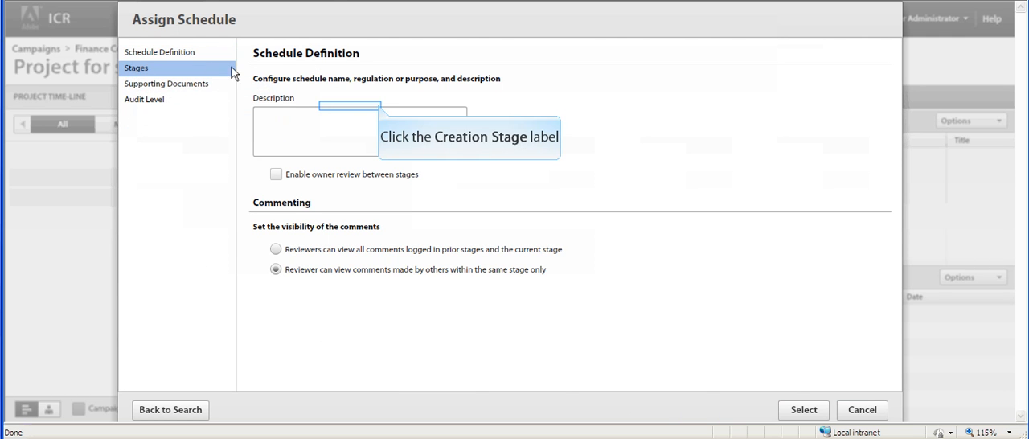
click(380, 108)
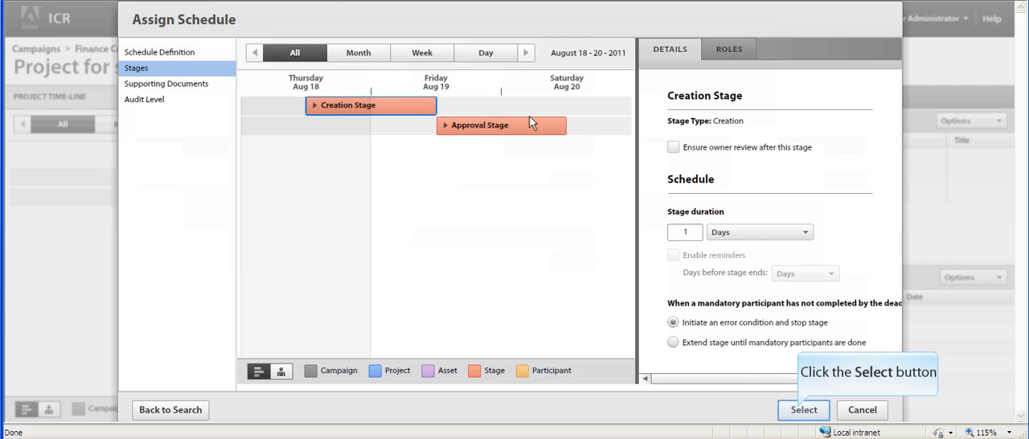
click(803, 410)
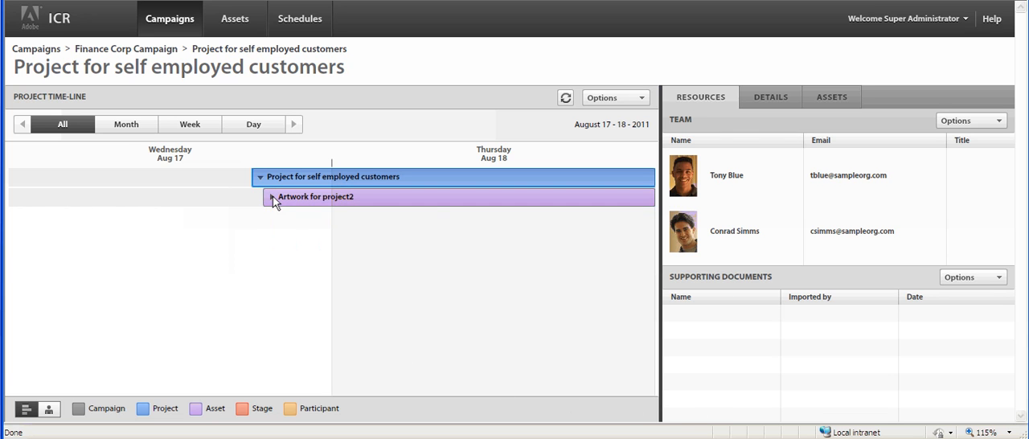
- Expand the stages of Artwork for project2 and return to the Finance Corp Campaign timeline
click(272, 197)
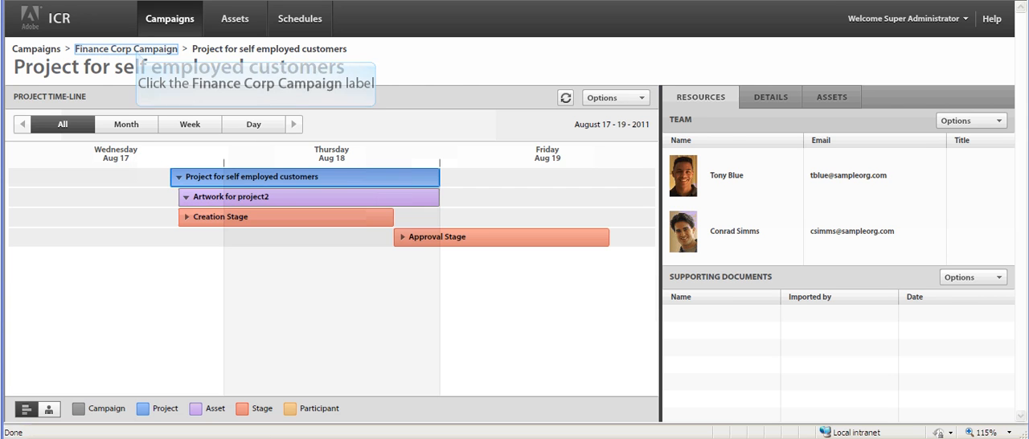
click(133, 49)
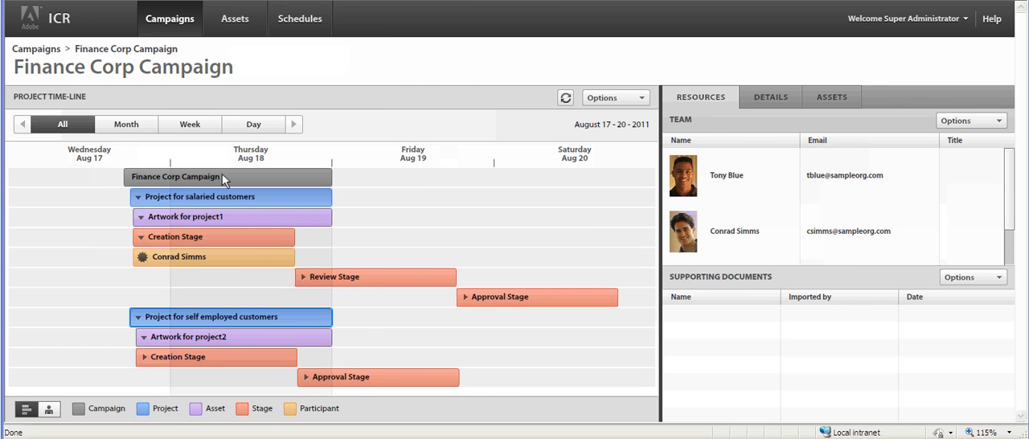